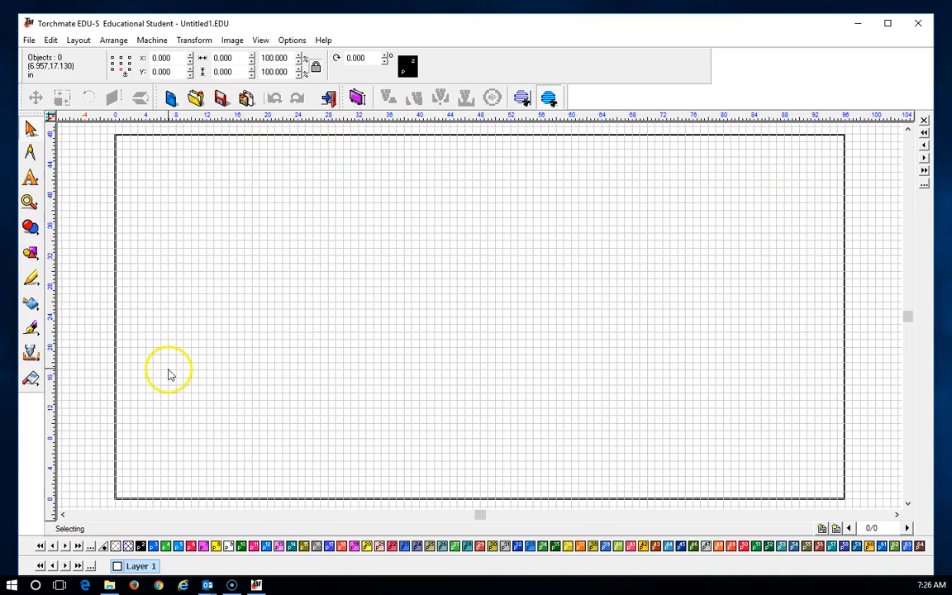
Import the DXF part from the Desktop onto the material sheet as polygons scaled in inches
{"action": "left_click", "coordinate": [29, 41]}
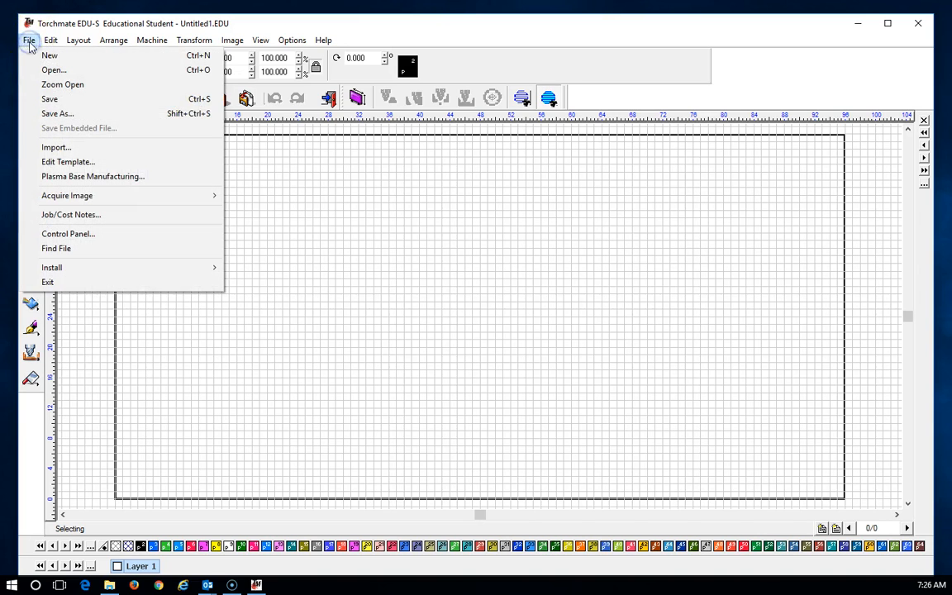
{"action": "left_click", "coordinate": [58, 147]}
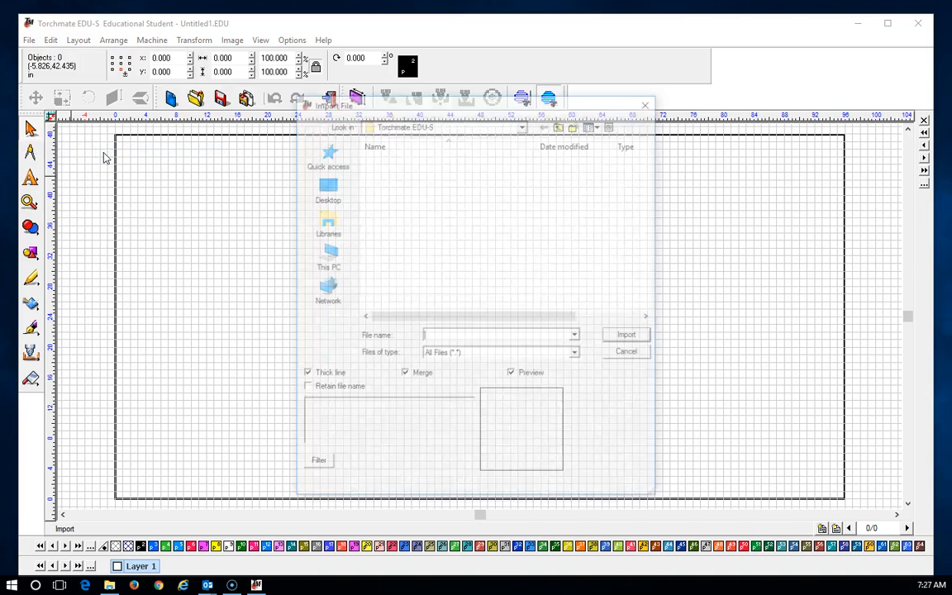
{"action": "left_click", "coordinate": [325, 189]}
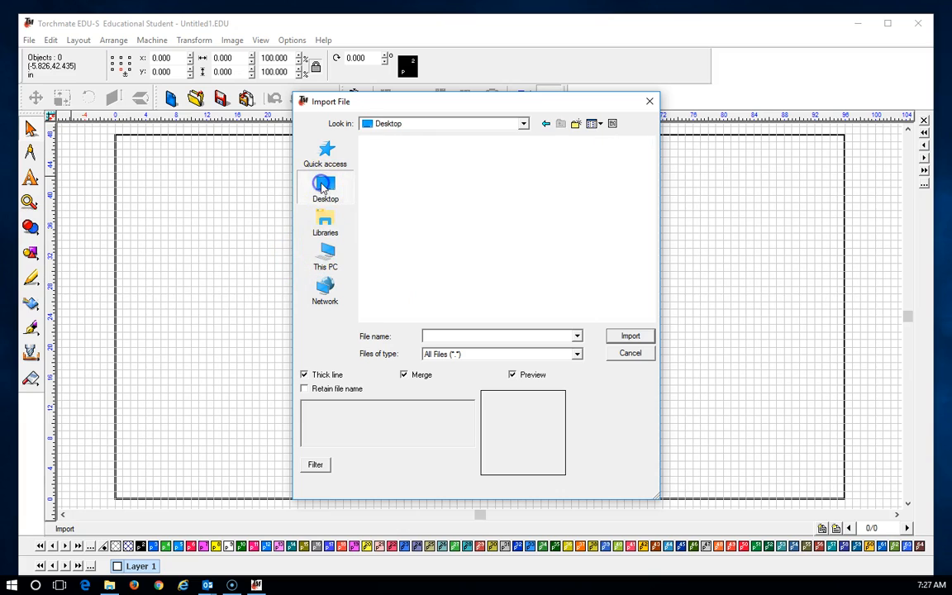
{"action": "left_click", "coordinate": [485, 224]}
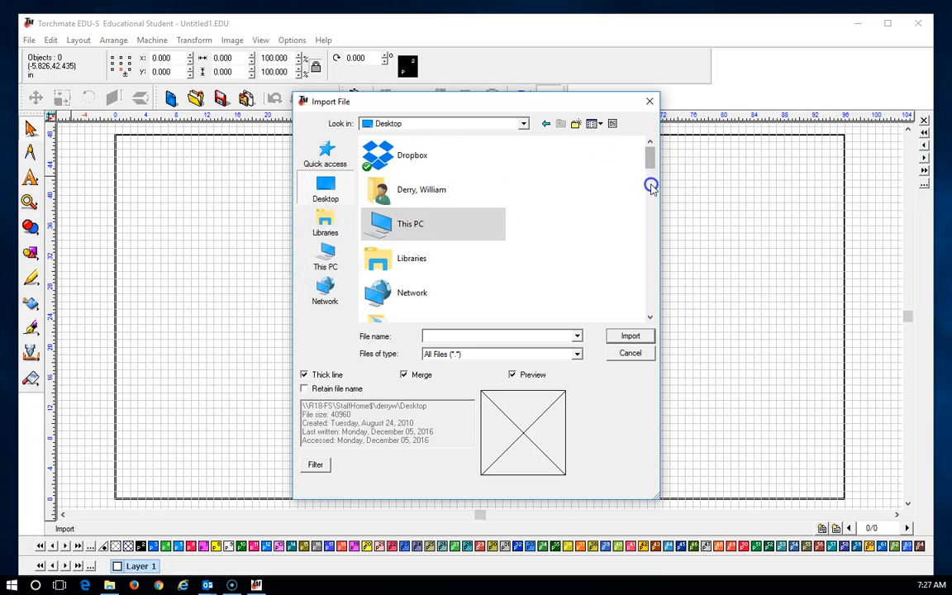
{"action": "left_click", "coordinate": [650, 318]}
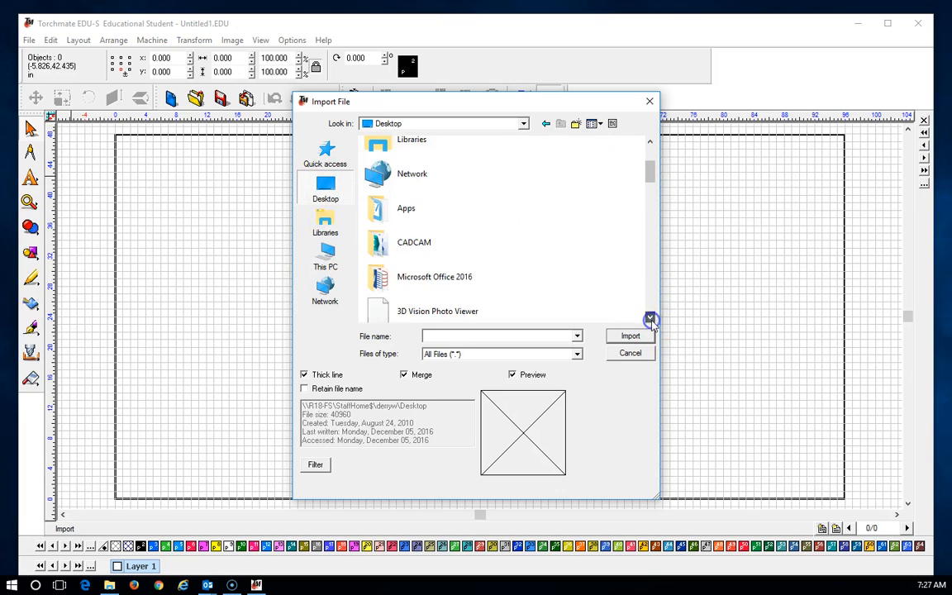
{"action": "left_click_drag", "start_coordinate": [651, 319], "coordinate": [651, 319]}
{"action": "double_click", "coordinate": [394, 261]}
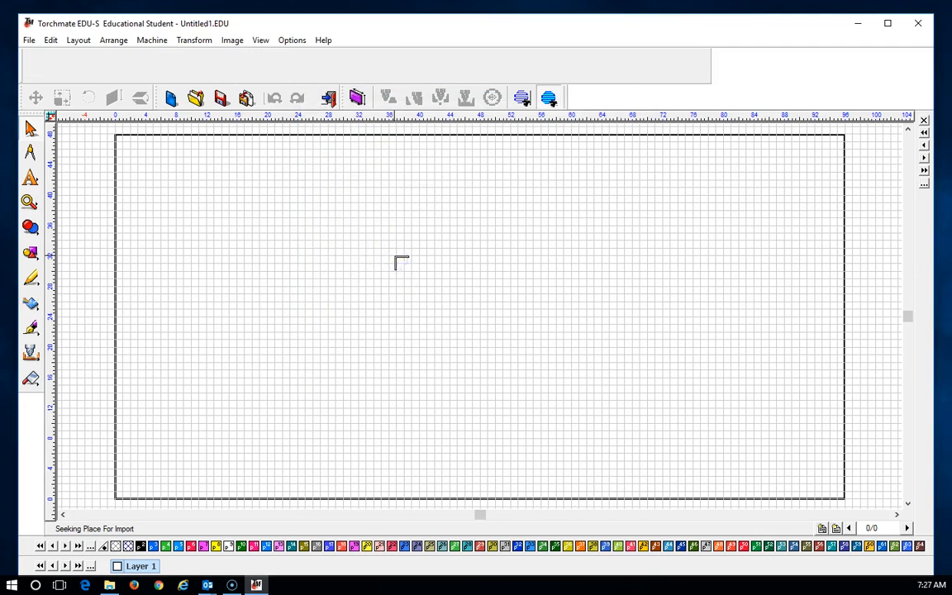
{"action": "left_click", "coordinate": [245, 216]}
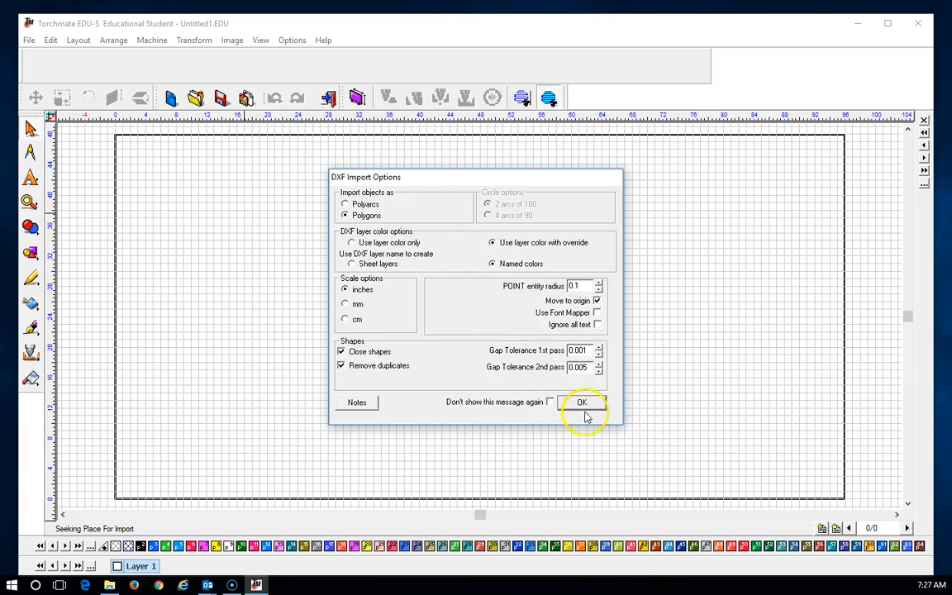
{"action": "left_click", "coordinate": [581, 402]}
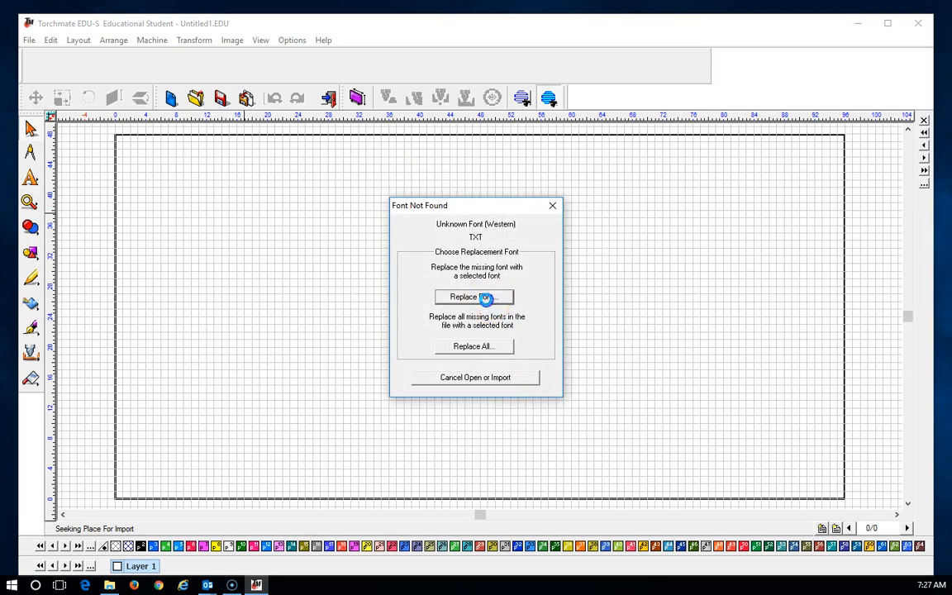
Replace the missing TXT font in the imported drawing with AGaramondPro-BoldItalic from the selected fonts
{"action": "left_click", "coordinate": [486, 298]}
{"action": "left_click", "coordinate": [415, 152]}
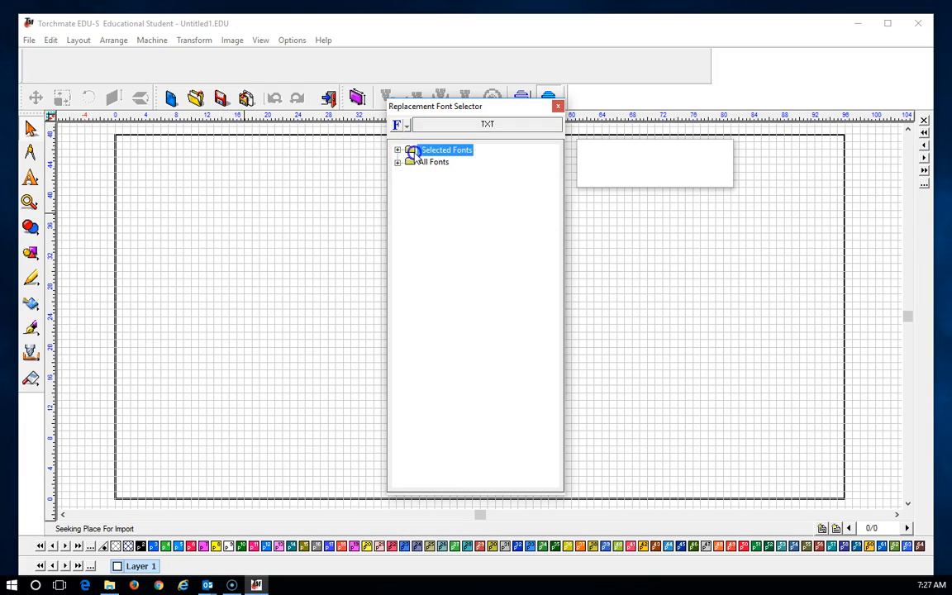
{"action": "double_click", "coordinate": [416, 155]}
{"action": "left_click", "coordinate": [426, 165]}
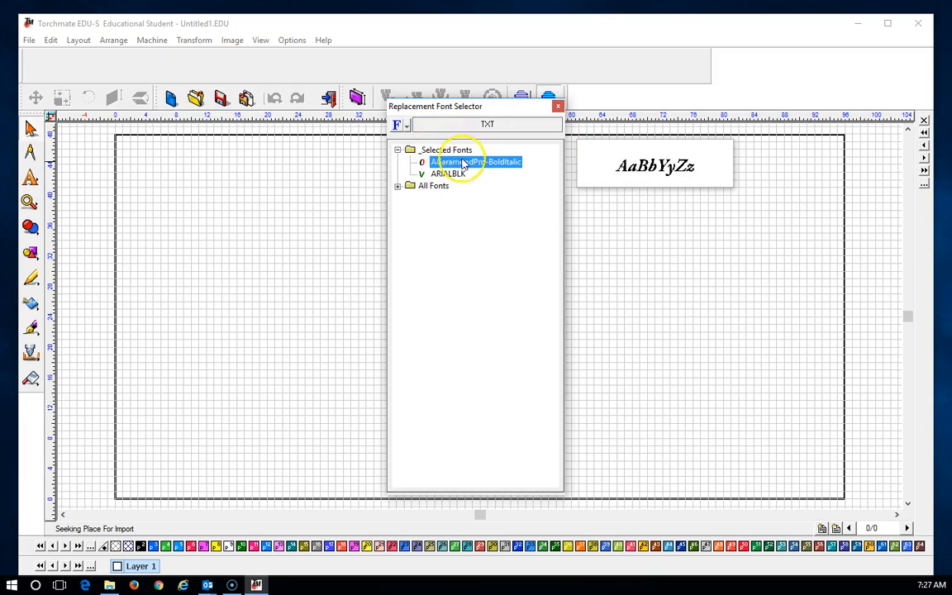
{"action": "double_click", "coordinate": [451, 163]}
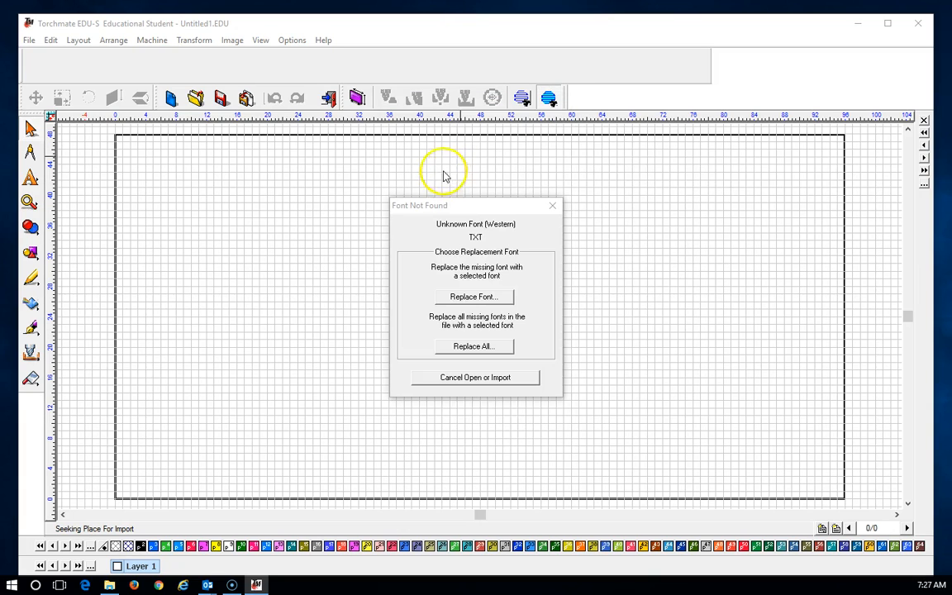
{"action": "left_click", "coordinate": [484, 298]}
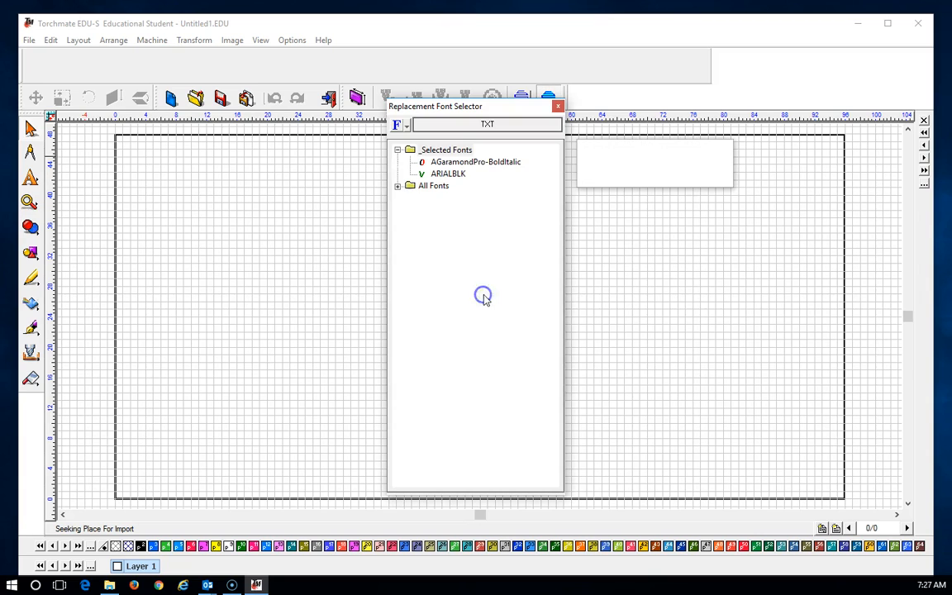
{"action": "left_click", "coordinate": [453, 173]}
{"action": "double_click", "coordinate": [455, 162]}
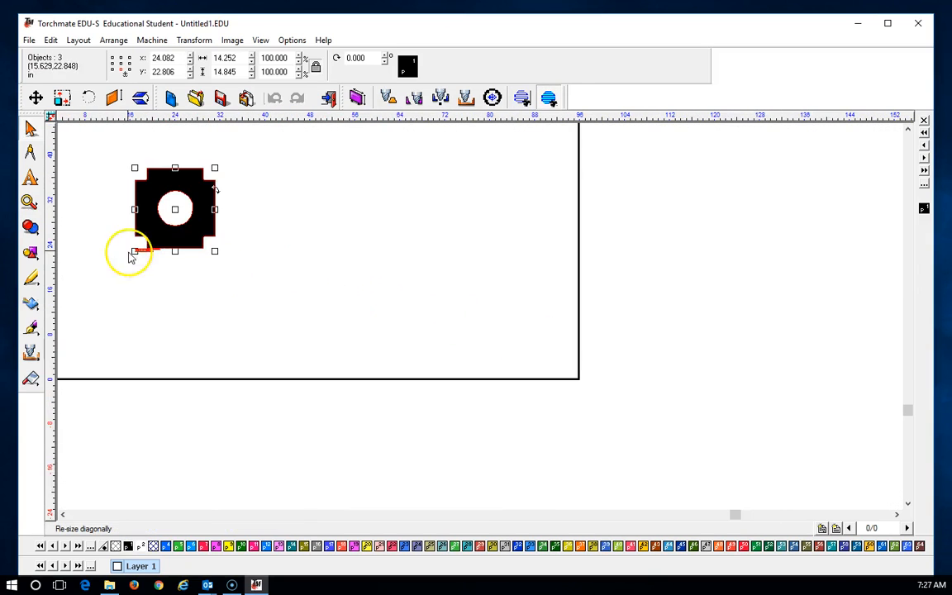
Delete the two-line SOLIDWORKS educational notice below the imported part
{"action": "scroll", "coordinate": [699, 339], "scroll_direction": "up", "scroll_amount": 1}
{"action": "scroll", "coordinate": [480, 319], "scroll_direction": "up", "scroll_amount": 1}
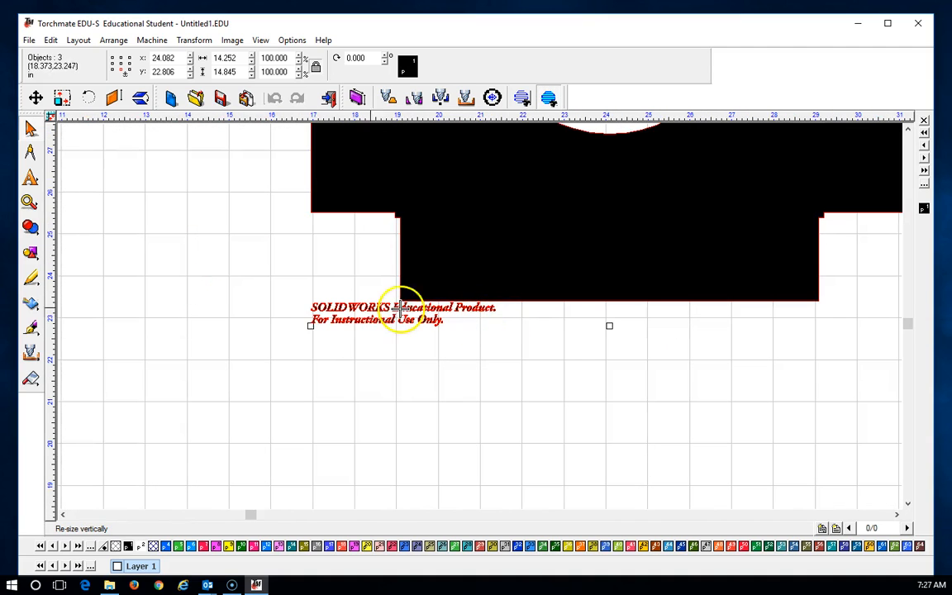
{"action": "left_click", "coordinate": [279, 299]}
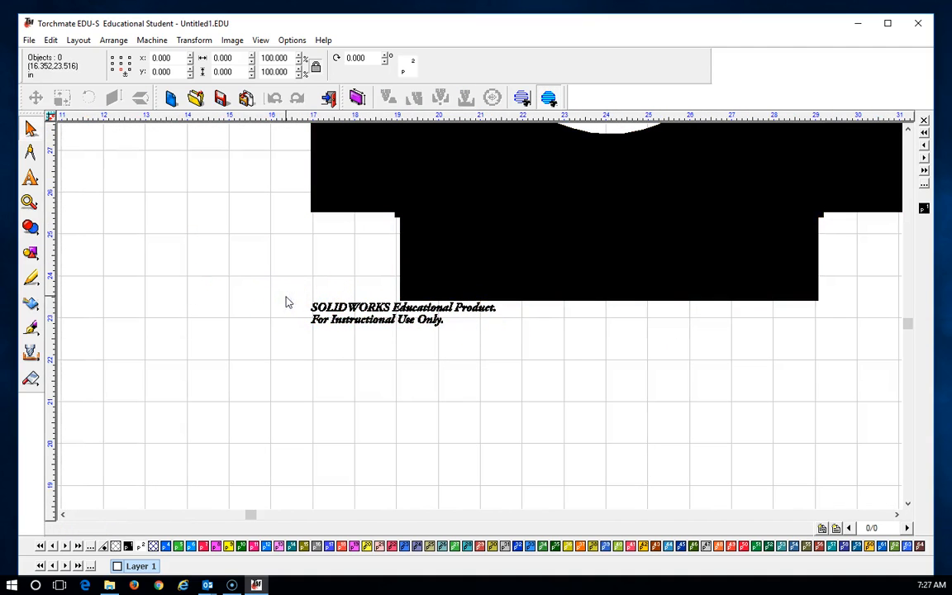
{"action": "left_click_drag", "start_coordinate": [284, 294], "coordinate": [524, 358]}
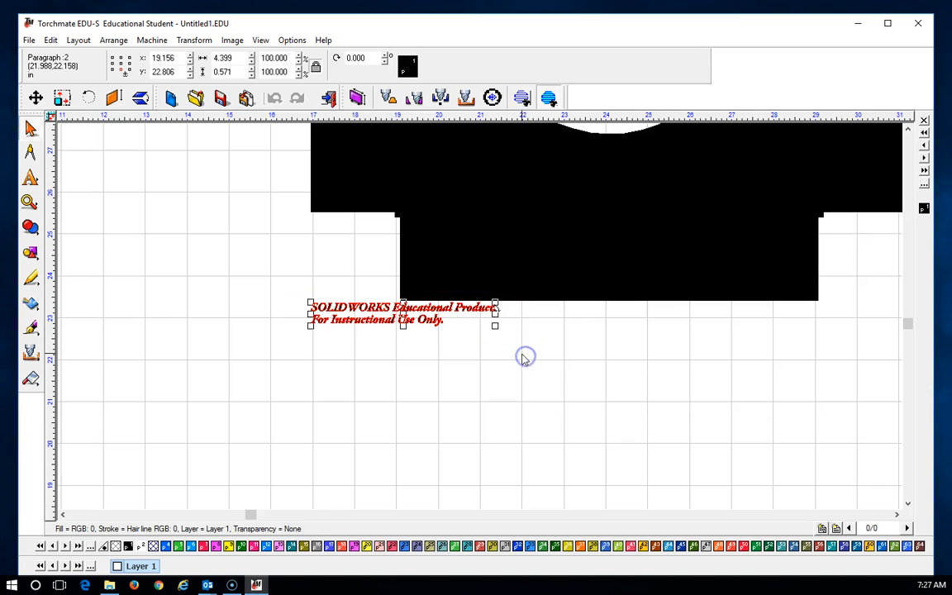
{"action": "key", "text": "Delete"}
Select the imported part and turn off the fill display so only its outlines are drawn
{"action": "scroll", "coordinate": [521, 276], "scroll_direction": "up", "scroll_amount": 1}
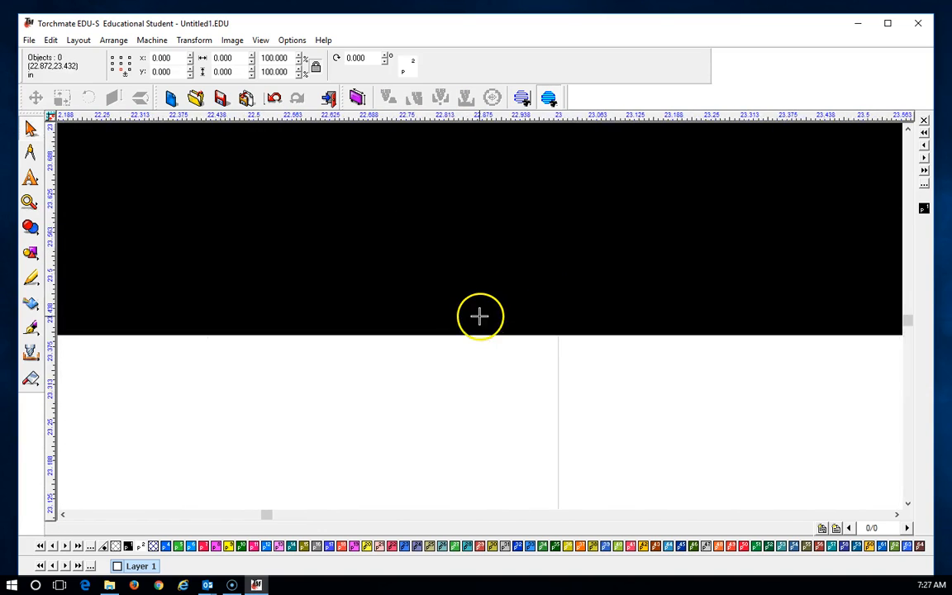
{"action": "scroll", "coordinate": [480, 315], "scroll_direction": "down", "scroll_amount": 3}
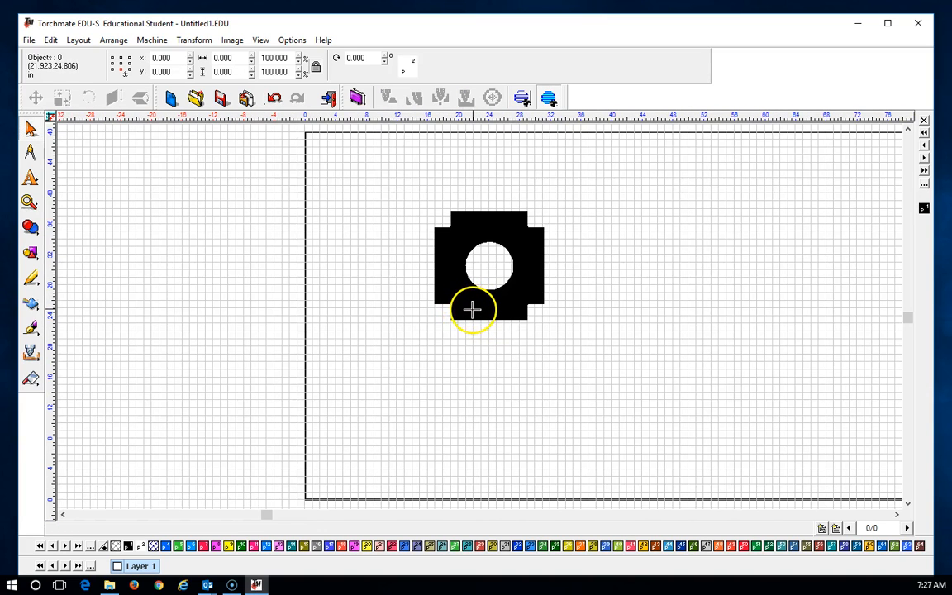
{"action": "left_click", "coordinate": [461, 289]}
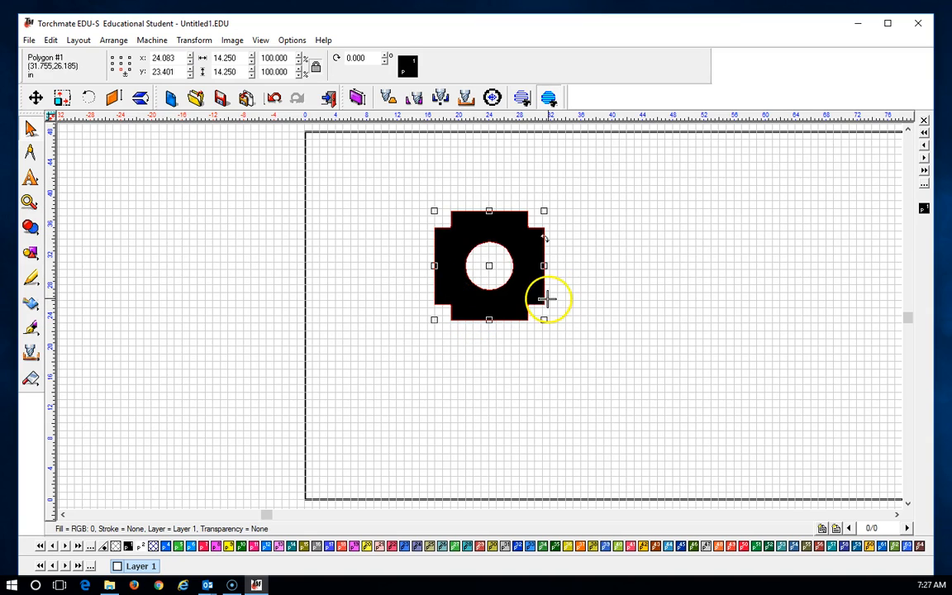
{"action": "left_click", "coordinate": [259, 40]}
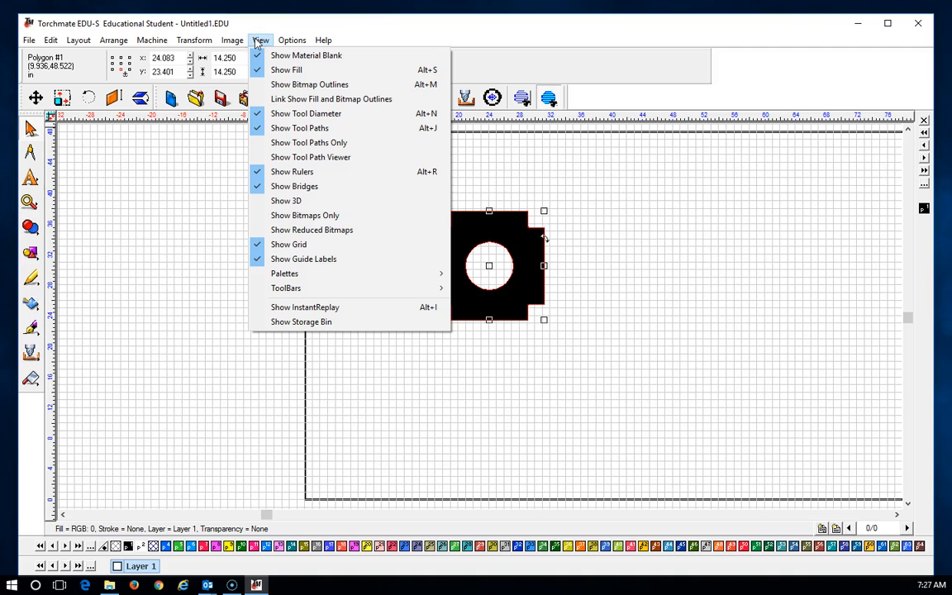
{"action": "left_click", "coordinate": [281, 71]}
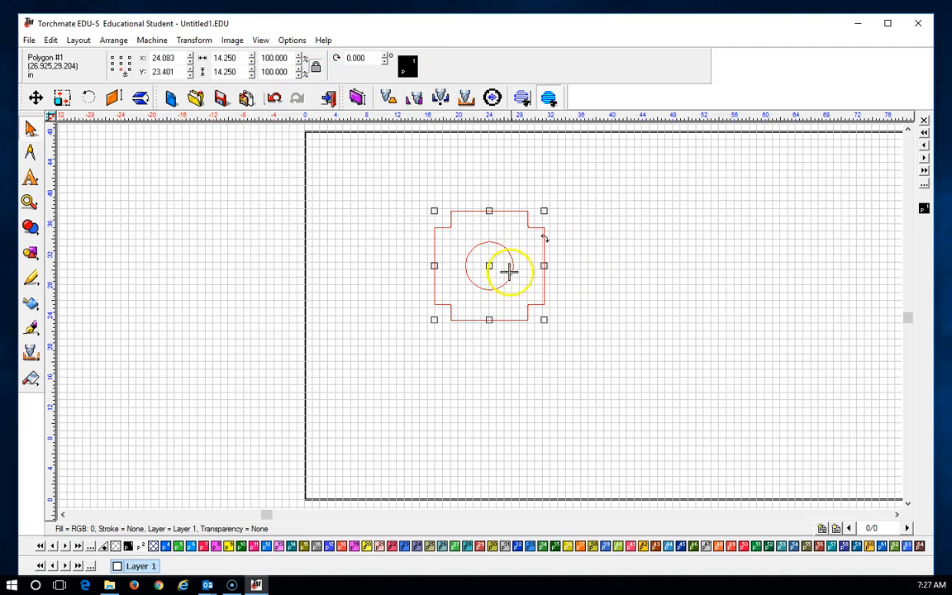
Move the part into the sheet's lower-left corner, to about X 8.08, Y 0.64 inches
{"action": "scroll", "coordinate": [539, 258], "scroll_direction": "down", "scroll_amount": 2}
{"action": "scroll", "coordinate": [491, 297], "scroll_direction": "up", "scroll_amount": 1}
{"action": "scroll", "coordinate": [481, 315], "scroll_direction": "up", "scroll_amount": 1}
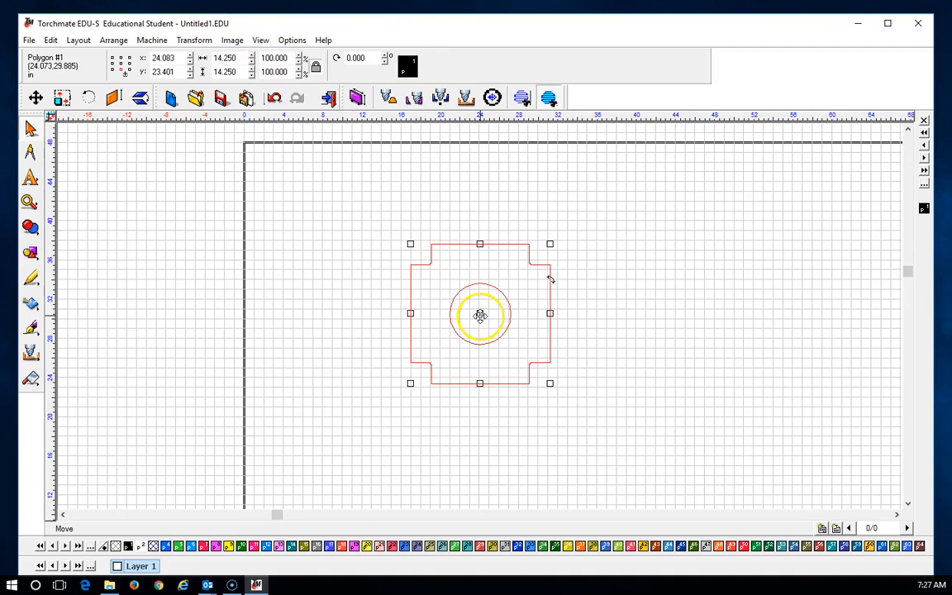
{"action": "scroll", "coordinate": [481, 317], "scroll_direction": "down", "scroll_amount": 1}
{"action": "left_click_drag", "start_coordinate": [423, 262], "coordinate": [537, 368]}
{"action": "mouse_move", "coordinate": [480, 316]}
{"action": "left_mouse_down"}
{"action": "mouse_move", "coordinate": [442, 384]}
{"action": "mouse_move", "coordinate": [391, 442]}
{"action": "left_mouse_up"}
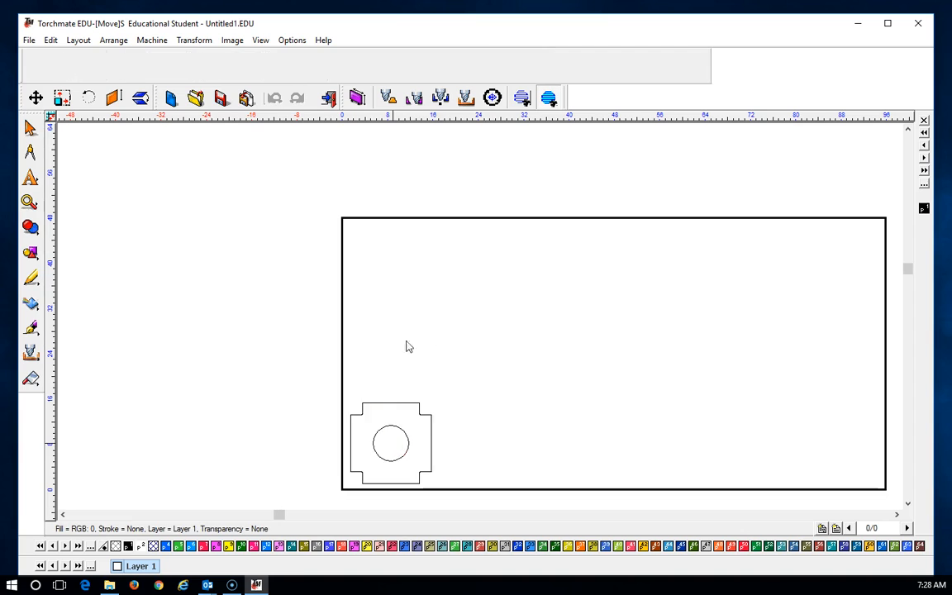
{"action": "scroll", "coordinate": [484, 331], "scroll_direction": "up", "scroll_amount": 1}
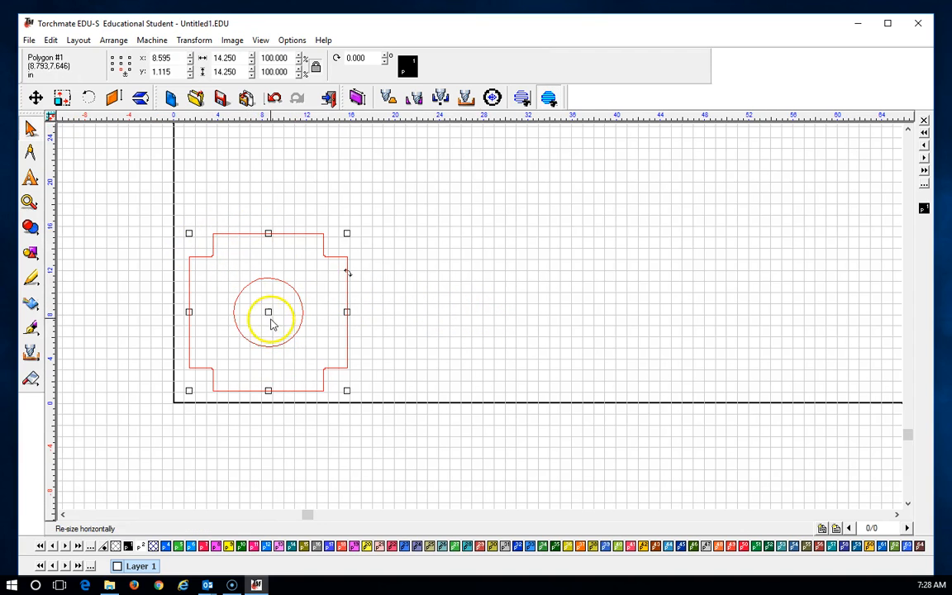
{"action": "left_click_drag", "start_coordinate": [268, 312], "coordinate": [262, 317]}
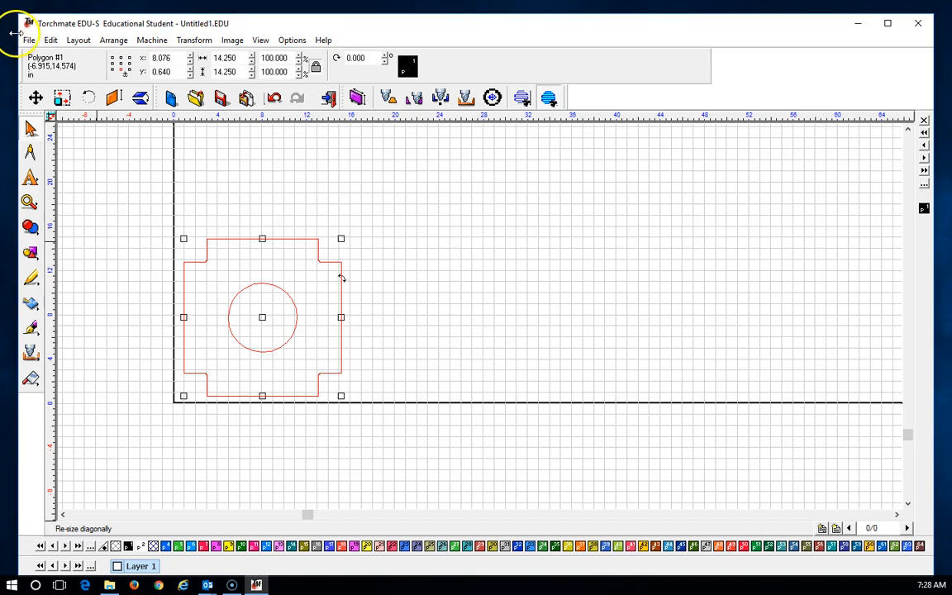
Set the material size to 17 by 17 inches and shift the part to about X 7.73, Y 0.45
{"action": "left_click", "coordinate": [50, 40]}
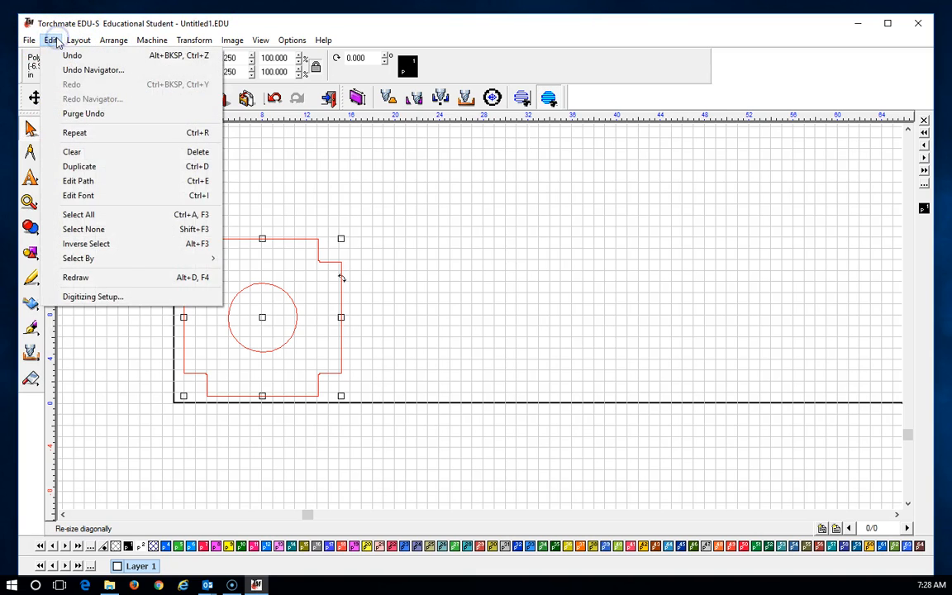
{"action": "mouse_move", "coordinate": [71, 41]}
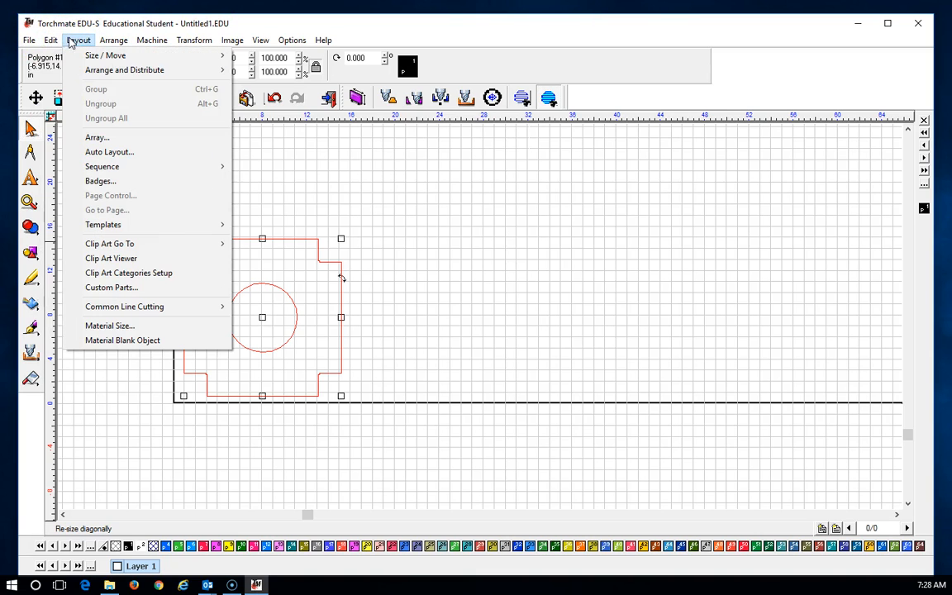
{"action": "left_click", "coordinate": [116, 325]}
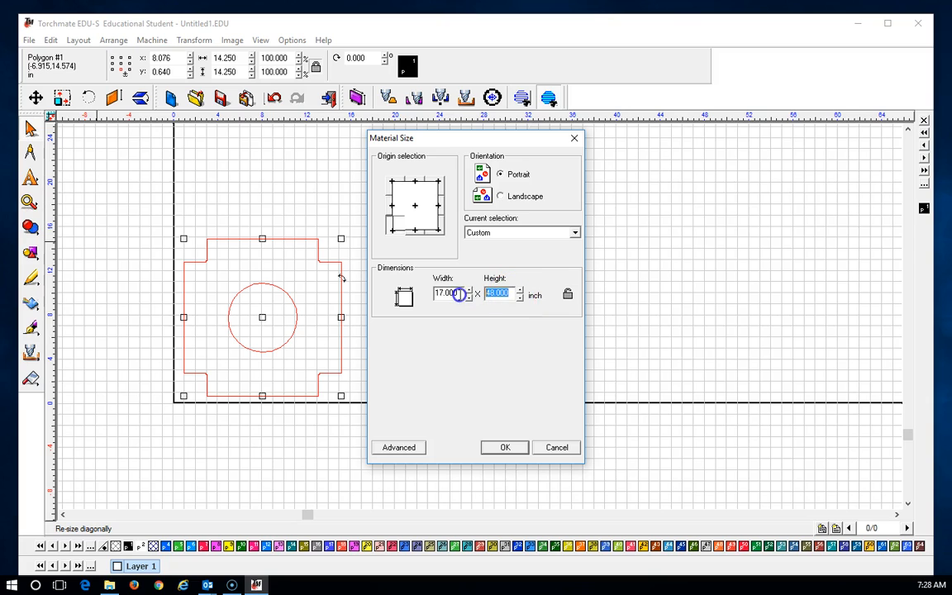
{"action": "left_click", "coordinate": [505, 448]}
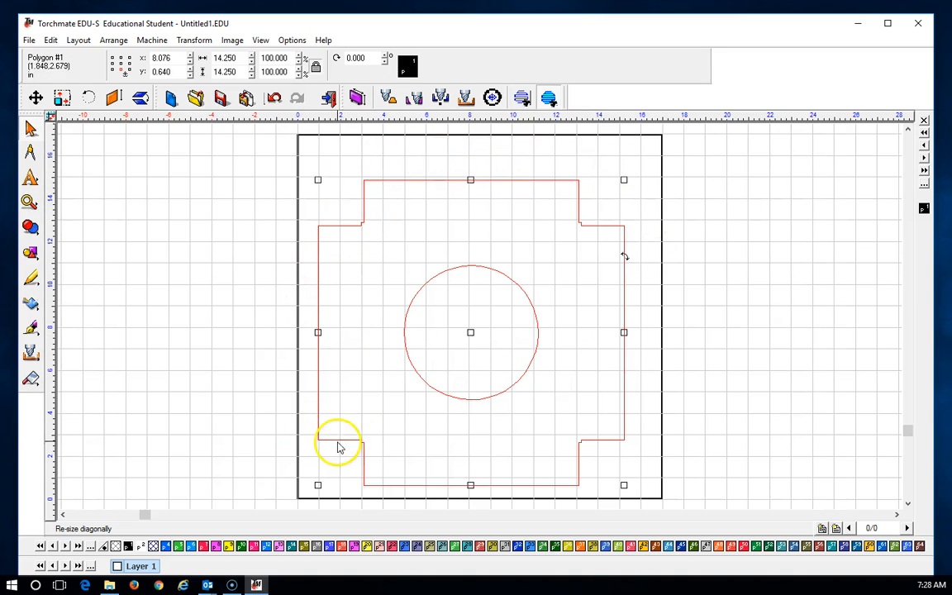
{"action": "mouse_move", "coordinate": [471, 333]}
{"action": "left_mouse_down"}
{"action": "mouse_move", "coordinate": [480, 327]}
{"action": "mouse_move", "coordinate": [465, 338]}
{"action": "left_mouse_up"}
{"action": "left_click", "coordinate": [282, 351]}
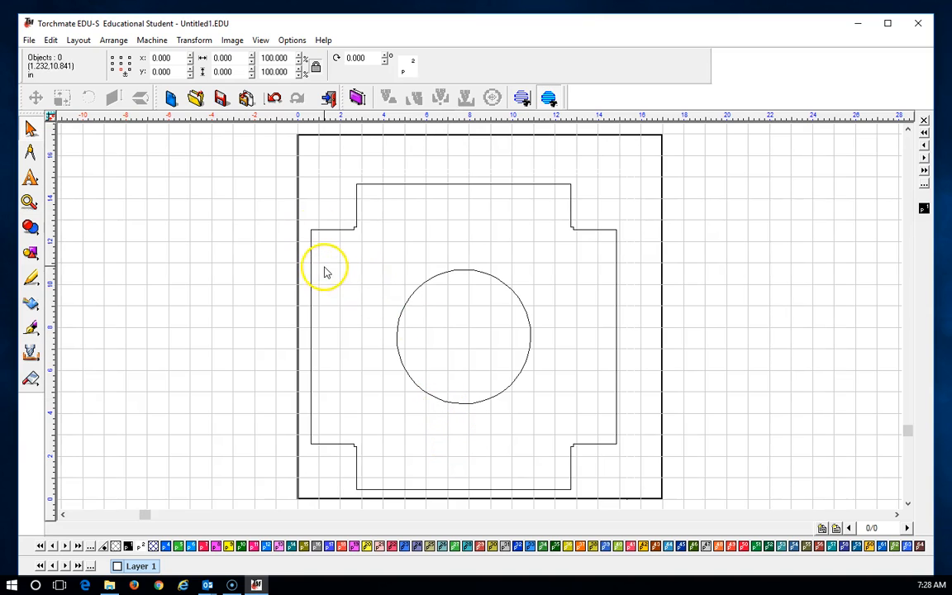
Select the whole part and run Connect Path on it with an allowable error of .1
{"action": "left_click_drag", "start_coordinate": [262, 156], "coordinate": [672, 506]}
{"action": "left_click", "coordinate": [144, 41]}
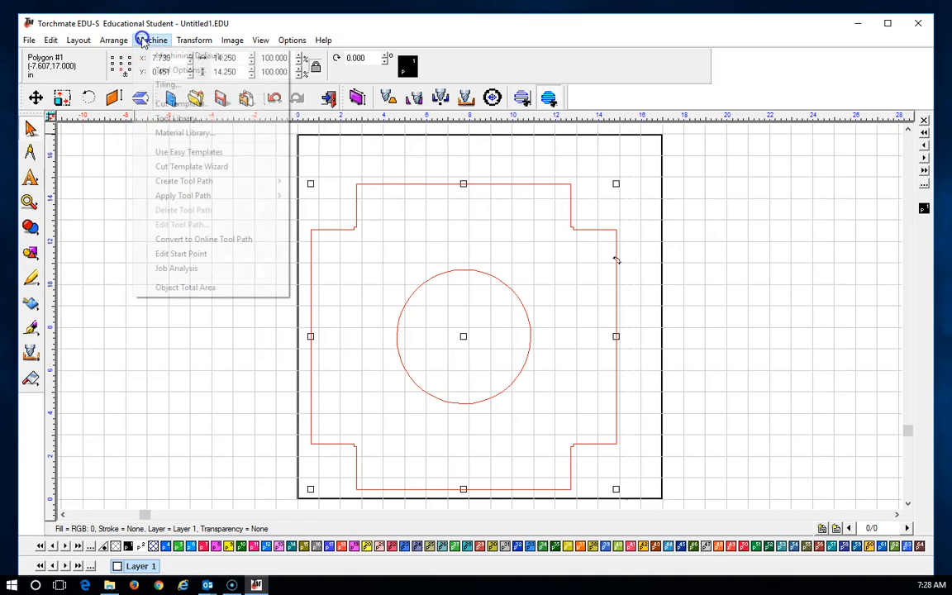
{"action": "left_click", "coordinate": [115, 42]}
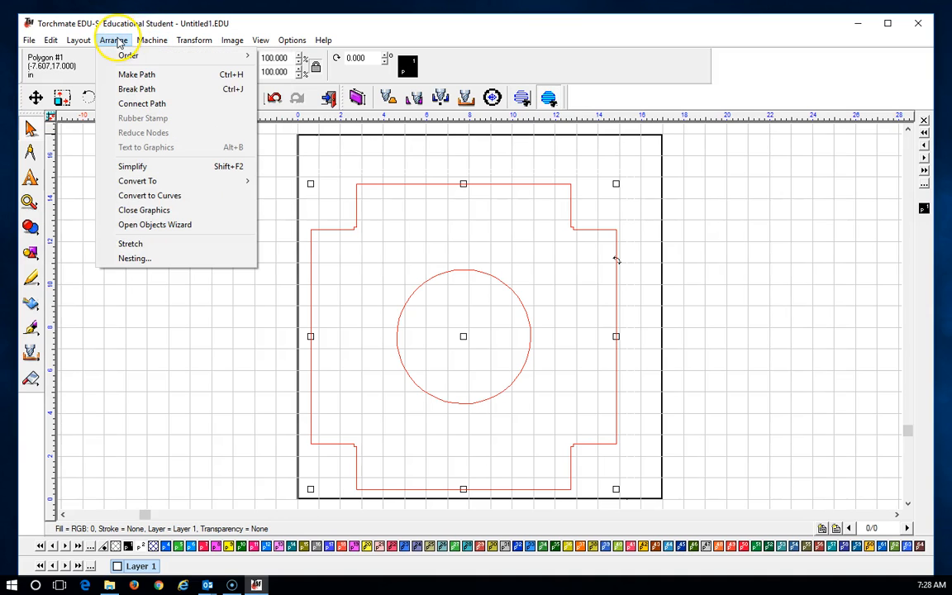
{"action": "left_click", "coordinate": [142, 104]}
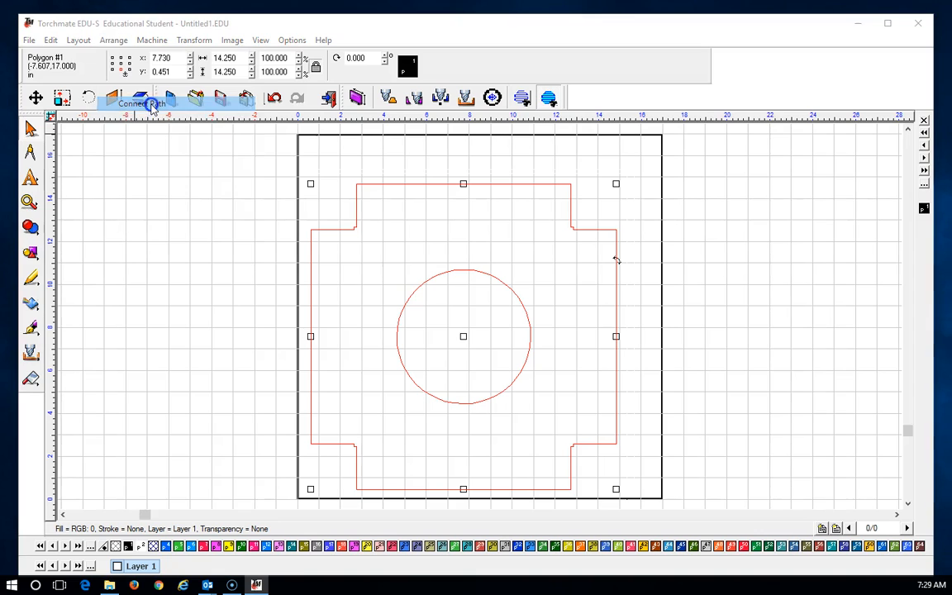
{"action": "left_click_drag", "start_coordinate": [489, 271], "coordinate": [298, 201]}
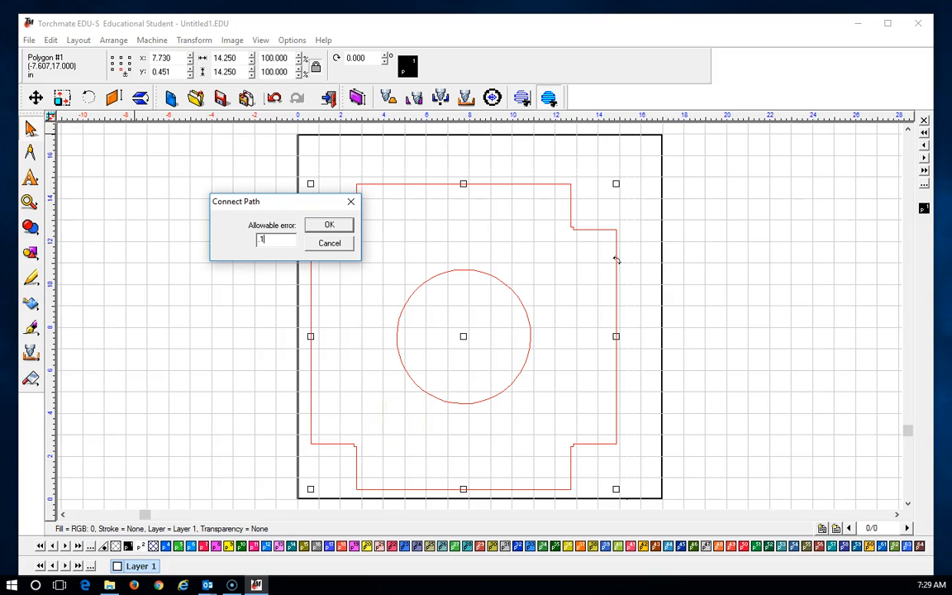
{"action": "left_click", "coordinate": [329, 226]}
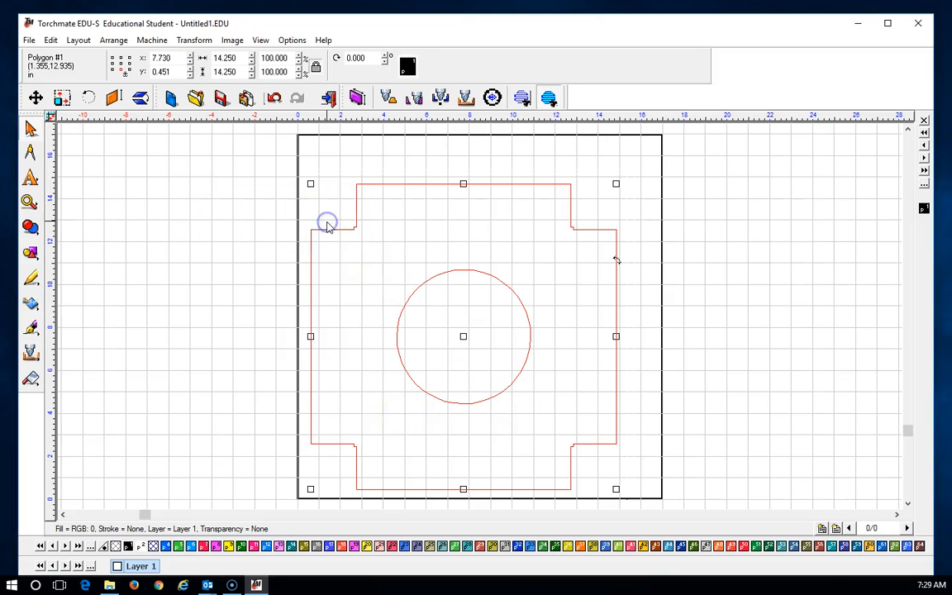
Select the whole part, including the centre circle, and run Make Path on it
{"action": "left_click", "coordinate": [168, 196]}
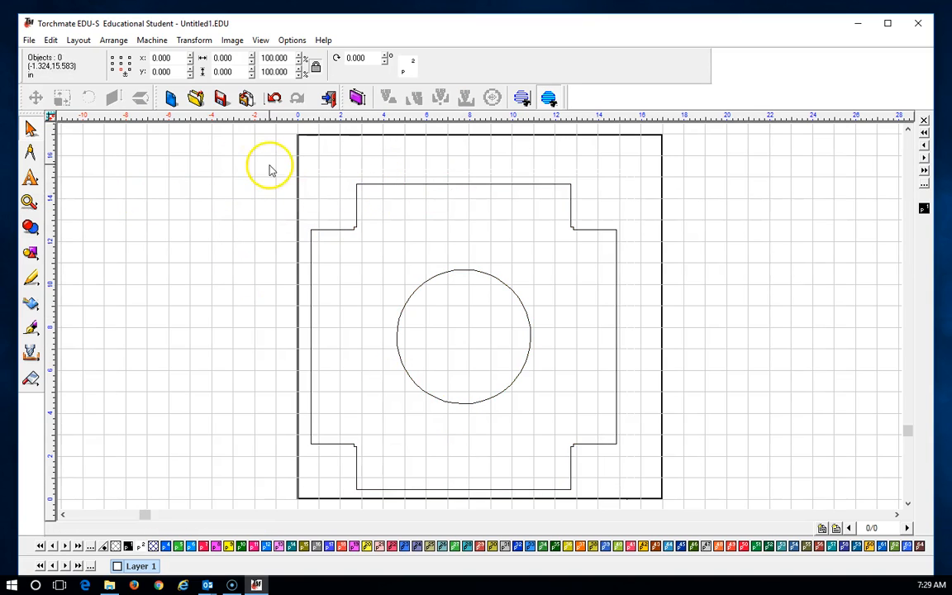
{"action": "left_click_drag", "start_coordinate": [244, 152], "coordinate": [648, 504]}
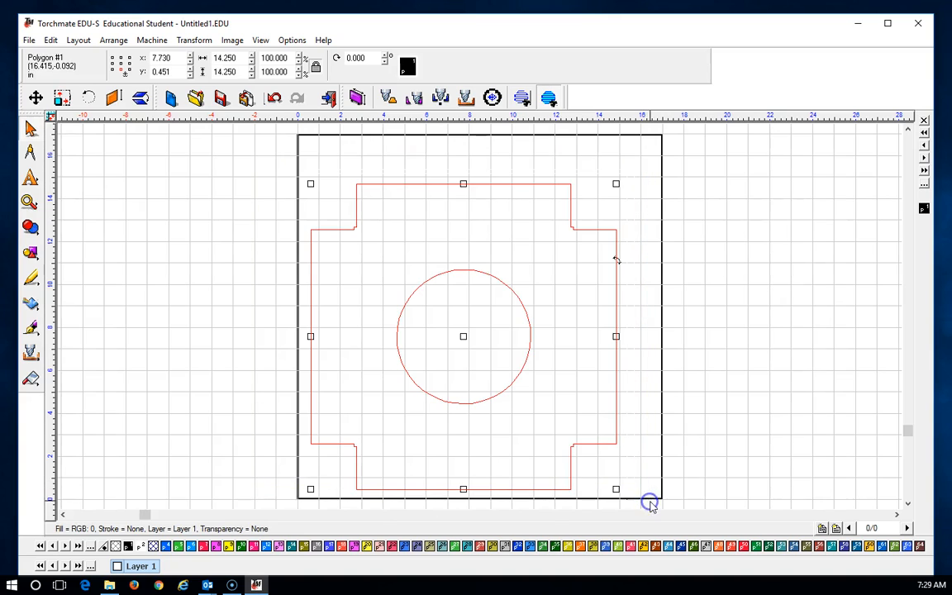
{"action": "left_click", "coordinate": [147, 42]}
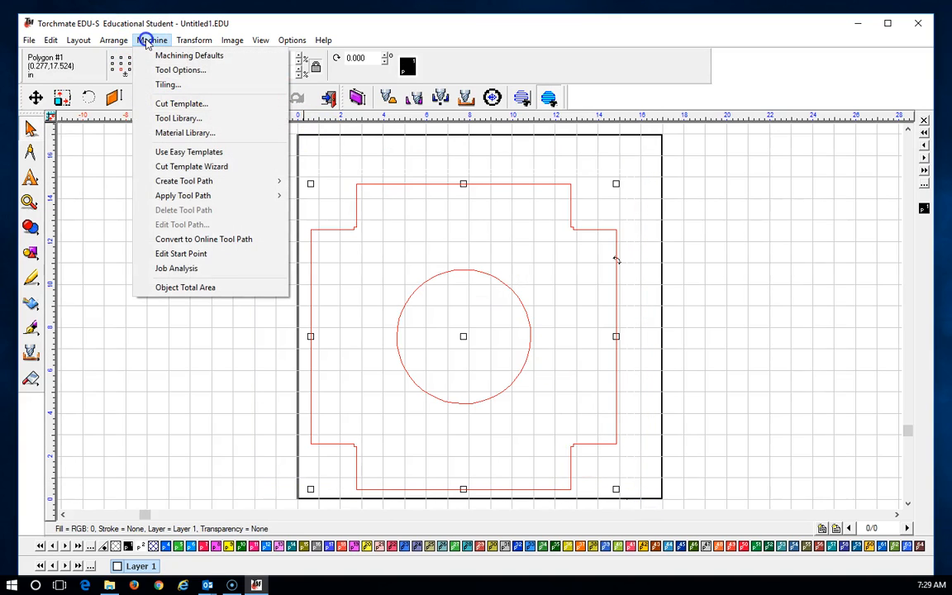
{"action": "left_click", "coordinate": [122, 40]}
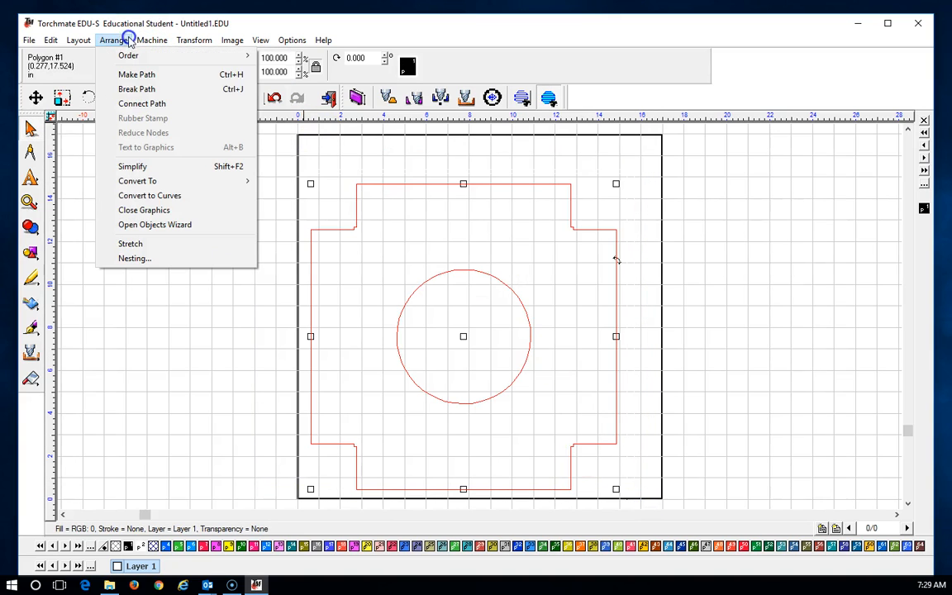
{"action": "left_click", "coordinate": [143, 74]}
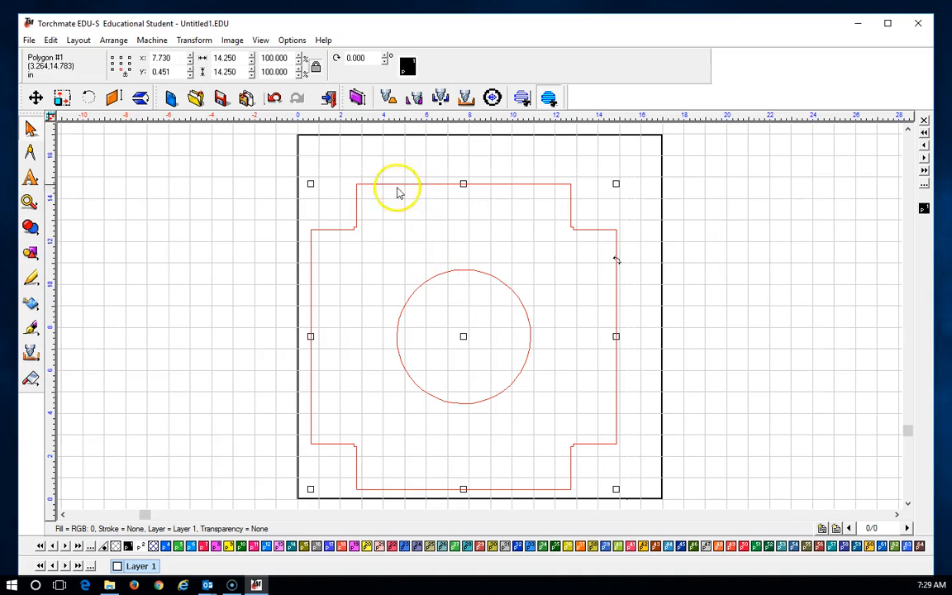
Set up a male tool path for the part with Default Material, 1/2in and a basic-cut feed rate of 100 in/min
{"action": "left_click", "coordinate": [150, 40]}
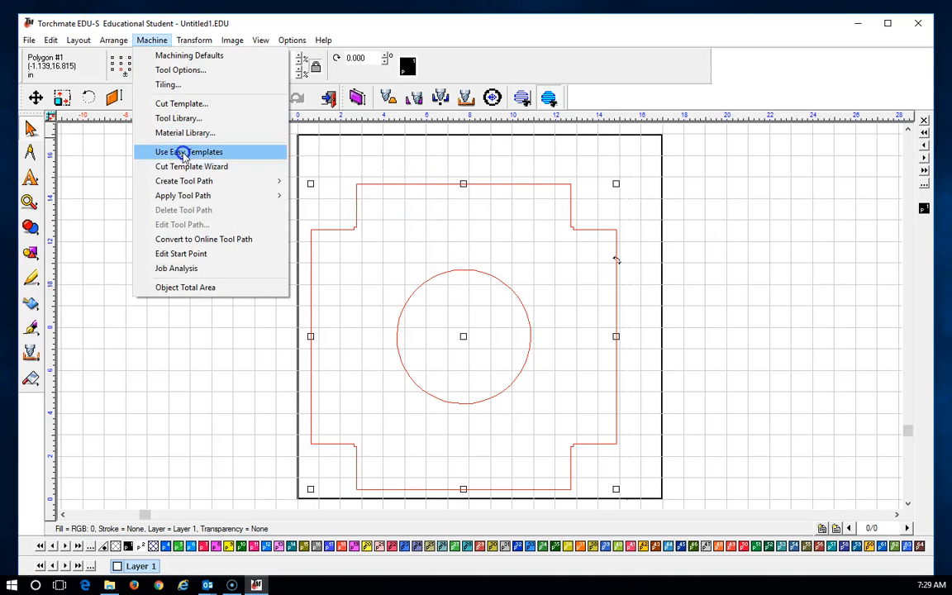
{"action": "mouse_move", "coordinate": [196, 182]}
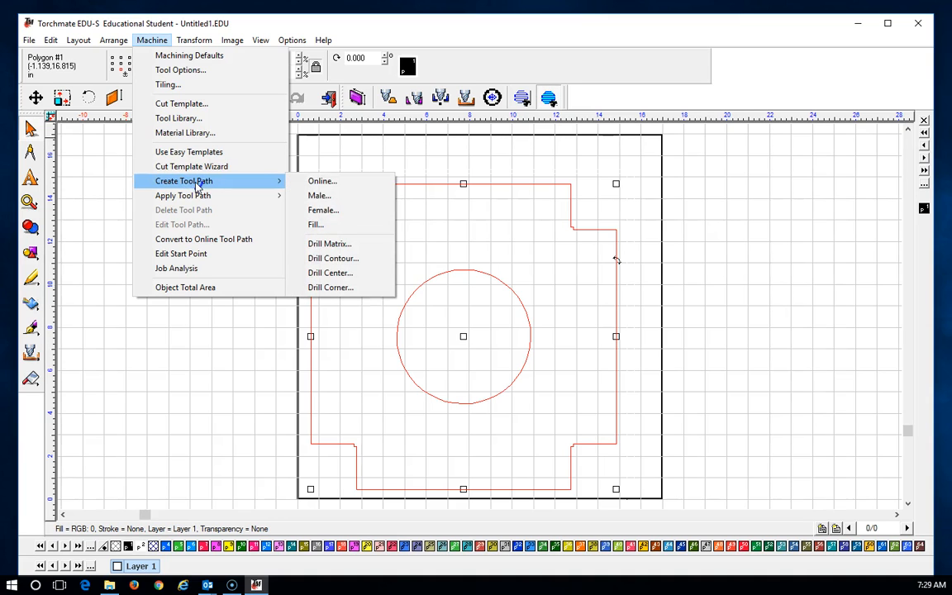
{"action": "left_click", "coordinate": [329, 196]}
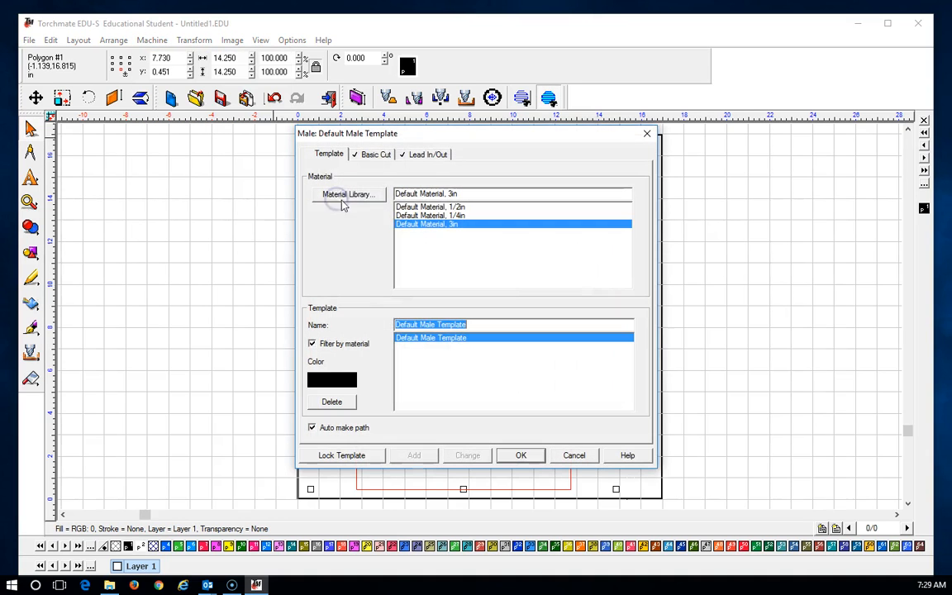
{"action": "left_click", "coordinate": [430, 207]}
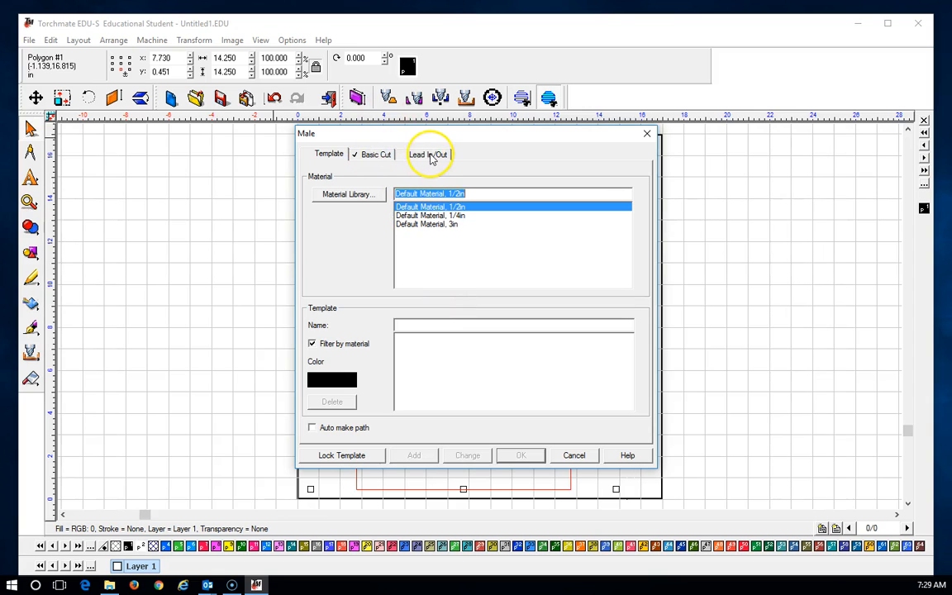
{"action": "left_click", "coordinate": [378, 156]}
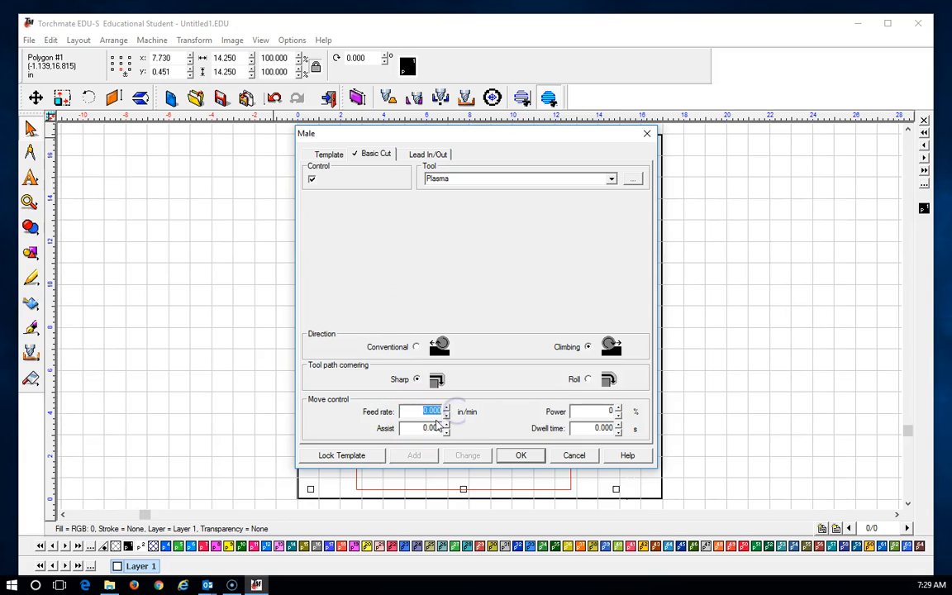
{"action": "left_click", "coordinate": [424, 426]}
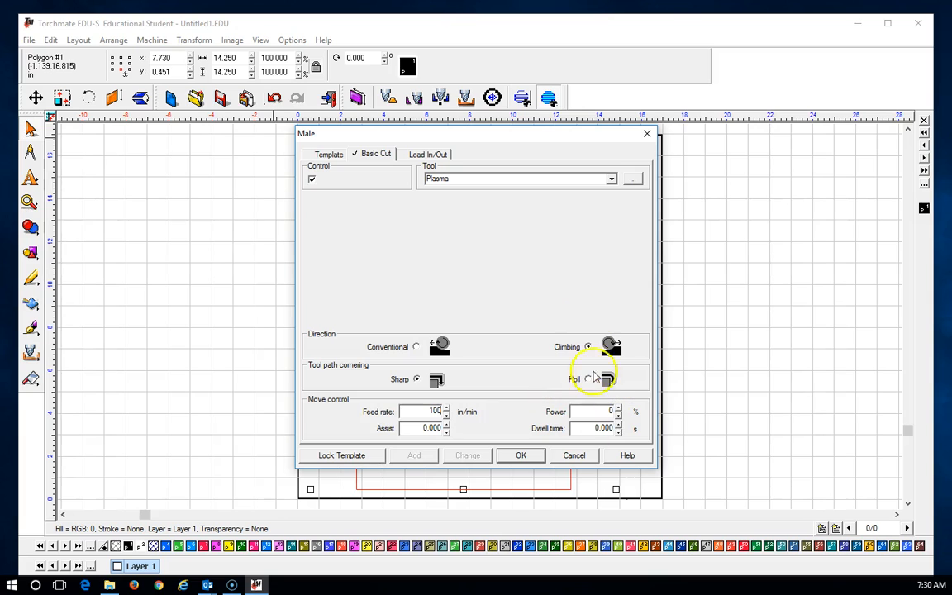
Add a straight-line lead-in 0.125 in long to the male tool path and generate it
{"action": "left_click", "coordinate": [438, 155]}
{"action": "left_click", "coordinate": [314, 179]}
{"action": "left_click", "coordinate": [312, 222]}
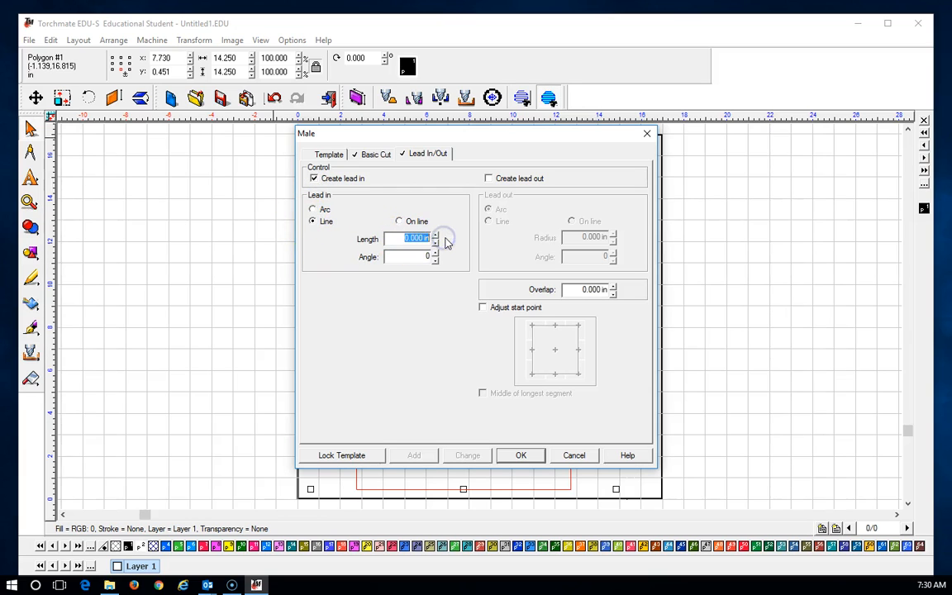
{"action": "left_click", "coordinate": [424, 253]}
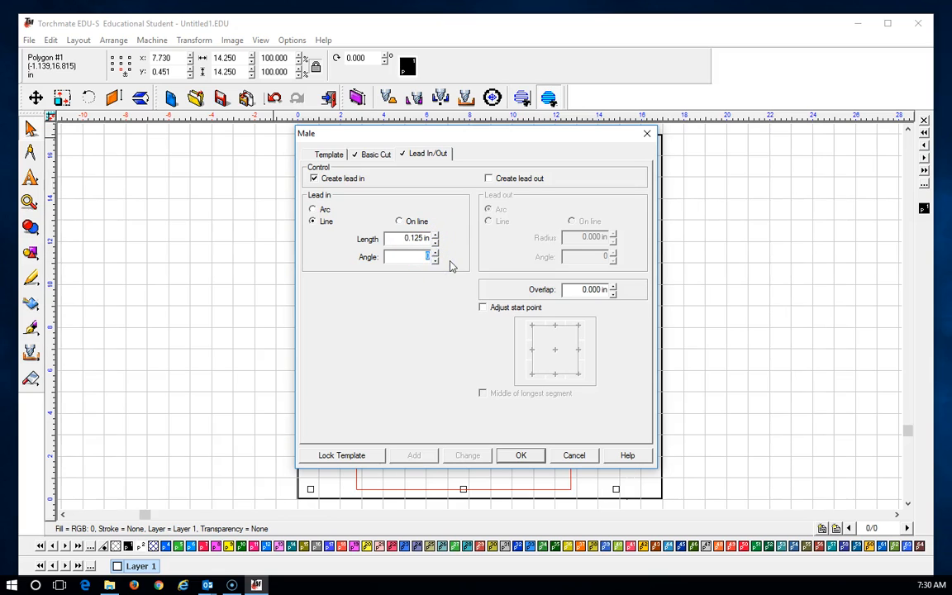
{"action": "left_click", "coordinate": [522, 455]}
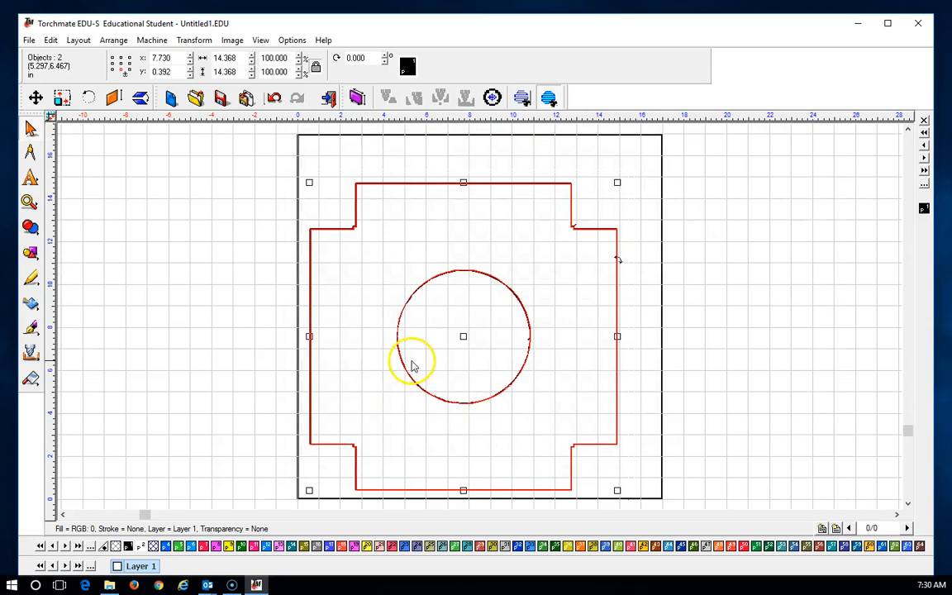
Examine the generated tool path up close, checking the lead-ins on the centre circle and at the outline's upper-right notch
{"action": "scroll", "coordinate": [463, 356], "scroll_direction": "up", "scroll_amount": 3}
{"action": "scroll", "coordinate": [579, 314], "scroll_direction": "up", "scroll_amount": 3}
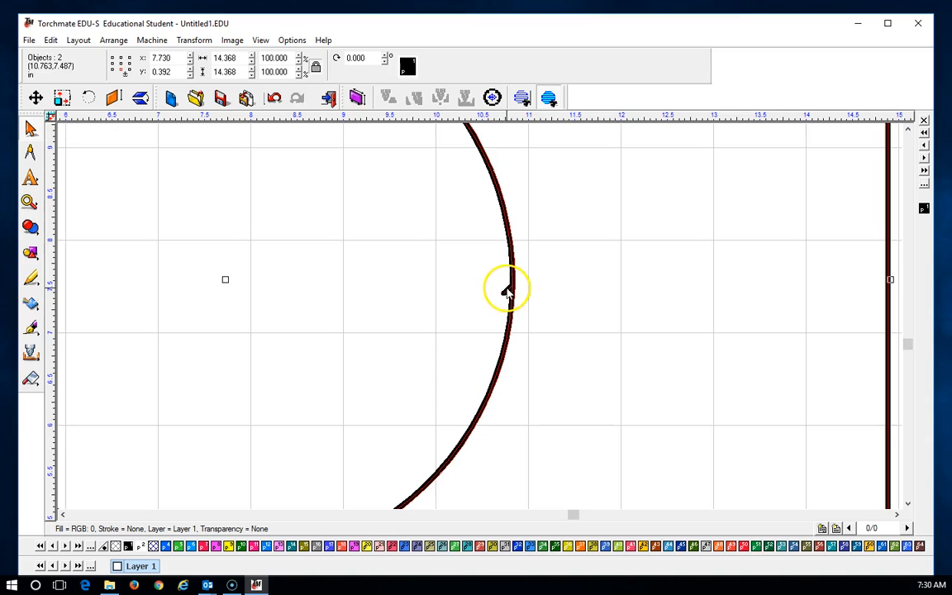
{"action": "scroll", "coordinate": [482, 320], "scroll_direction": "down", "scroll_amount": 6}
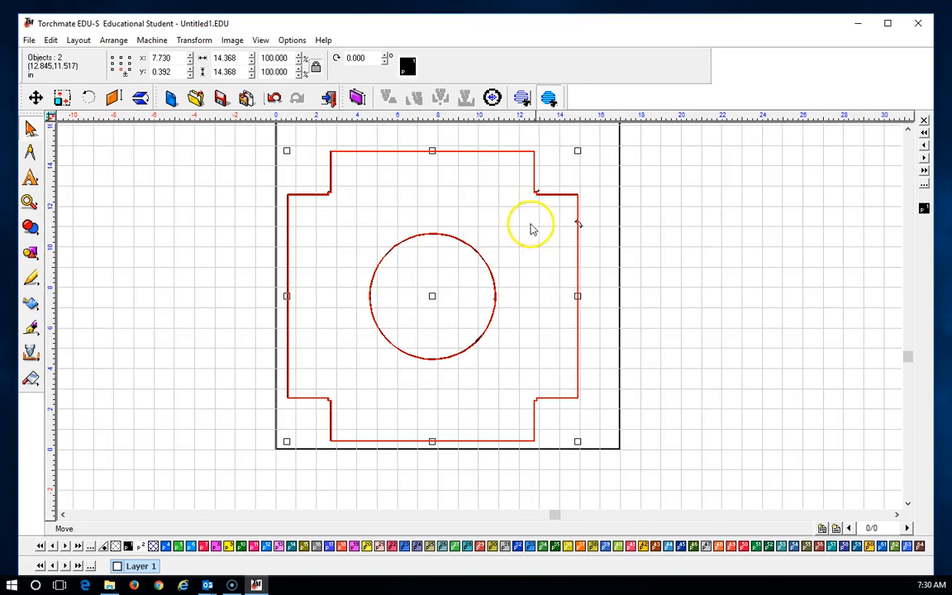
{"action": "scroll", "coordinate": [537, 206], "scroll_direction": "up", "scroll_amount": 5}
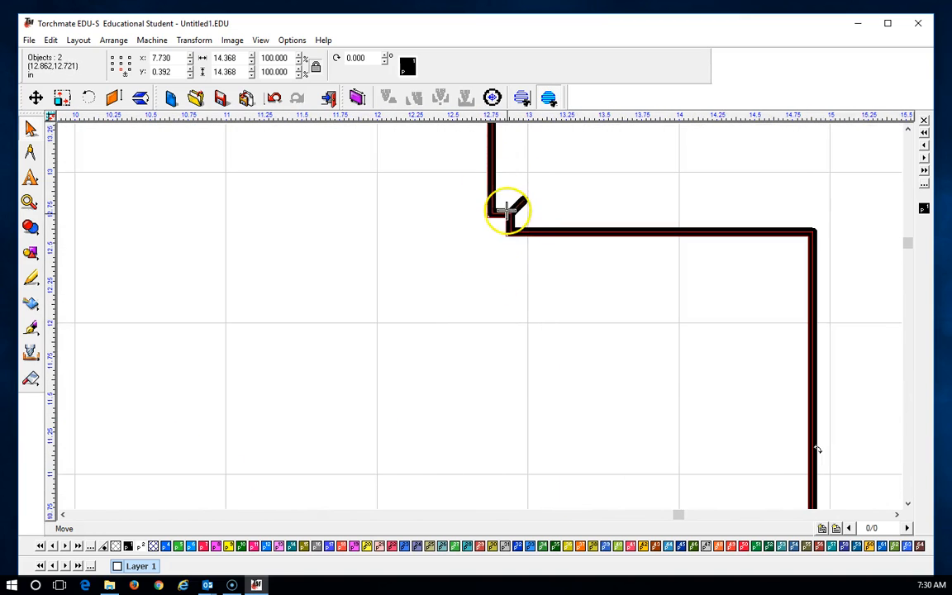
{"action": "scroll", "coordinate": [480, 323], "scroll_direction": "down", "scroll_amount": 6}
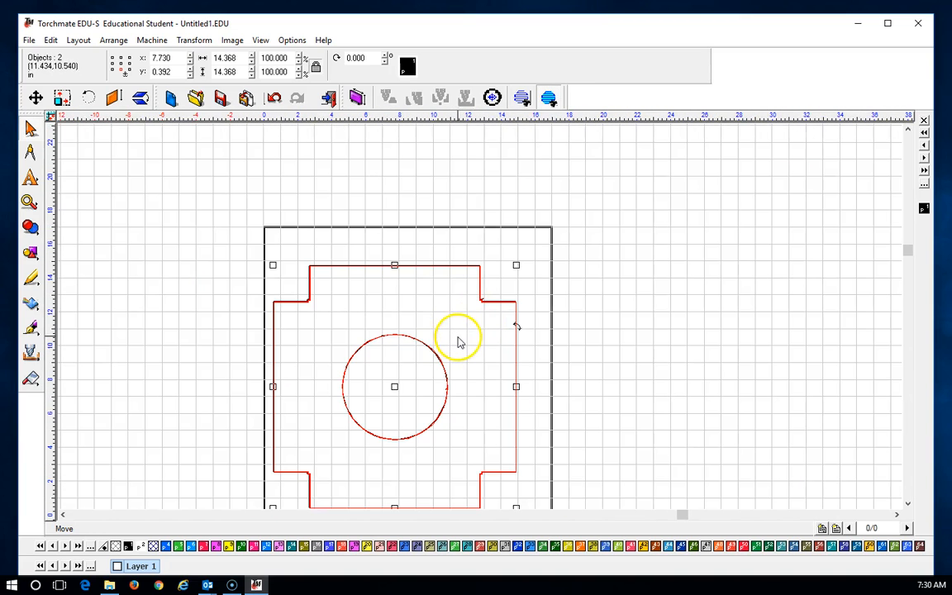
{"action": "scroll", "coordinate": [442, 468], "scroll_direction": "down", "scroll_amount": 2}
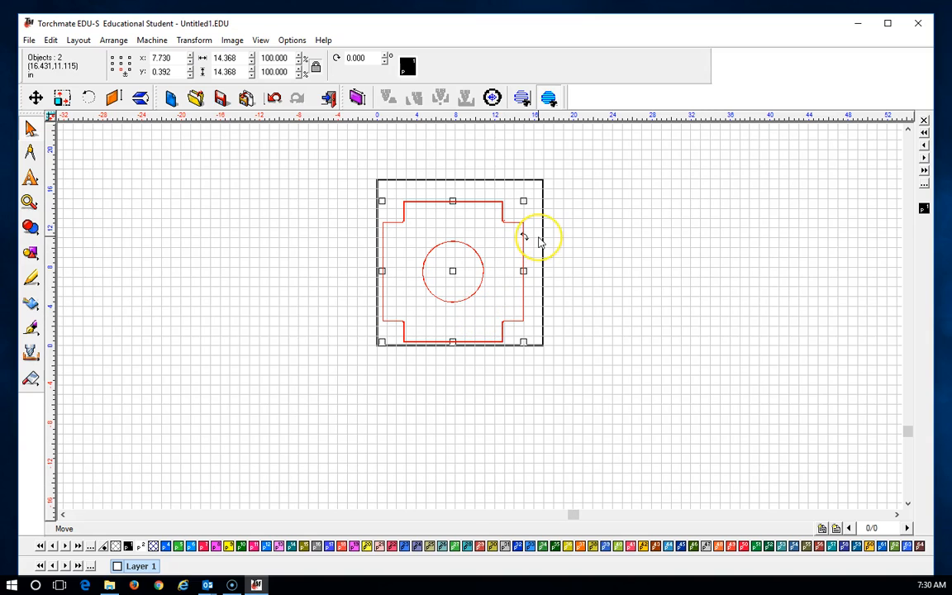
{"action": "left_click", "coordinate": [457, 240]}
{"action": "scroll", "coordinate": [469, 254], "scroll_direction": "up", "scroll_amount": 2}
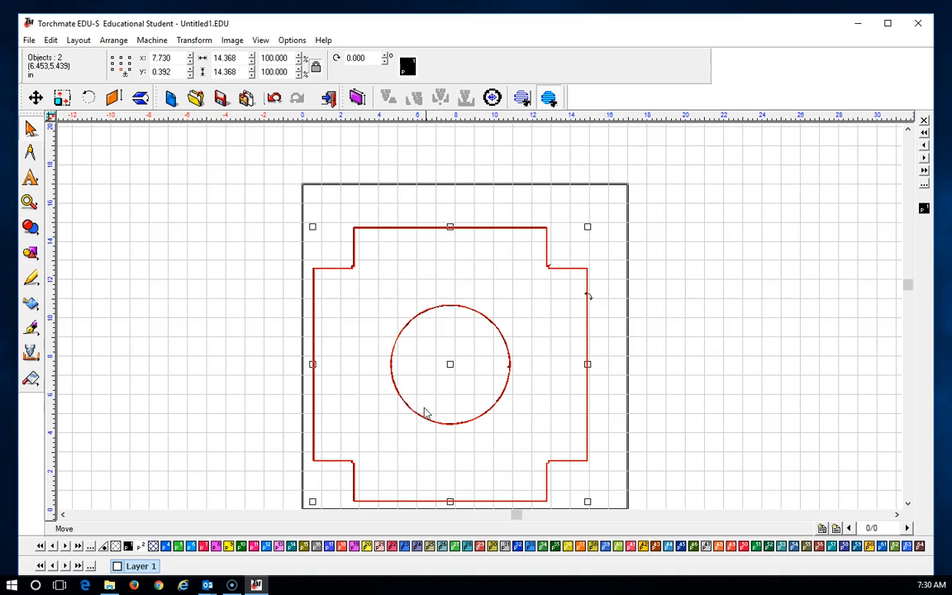
{"action": "scroll", "coordinate": [483, 396], "scroll_direction": "down", "scroll_amount": 1}
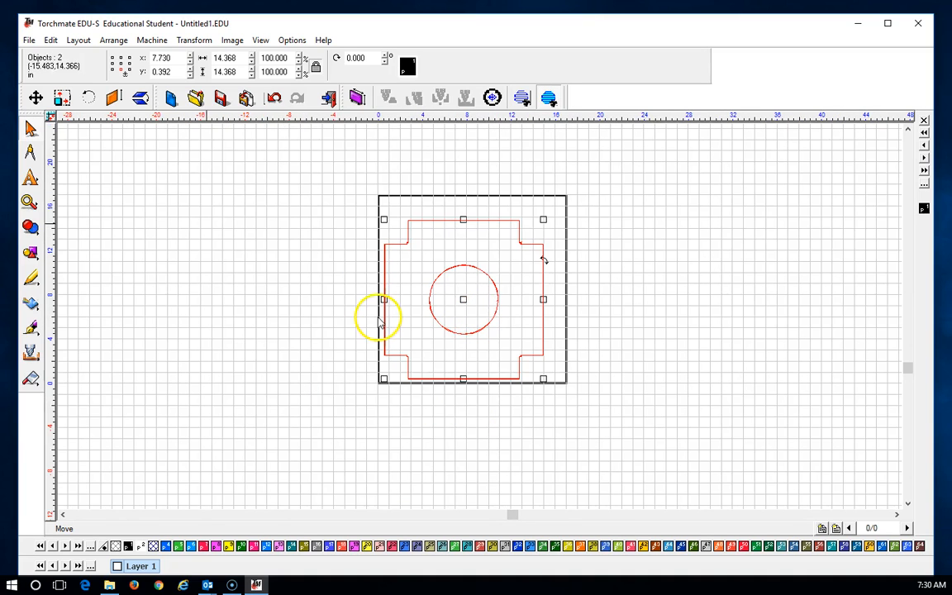